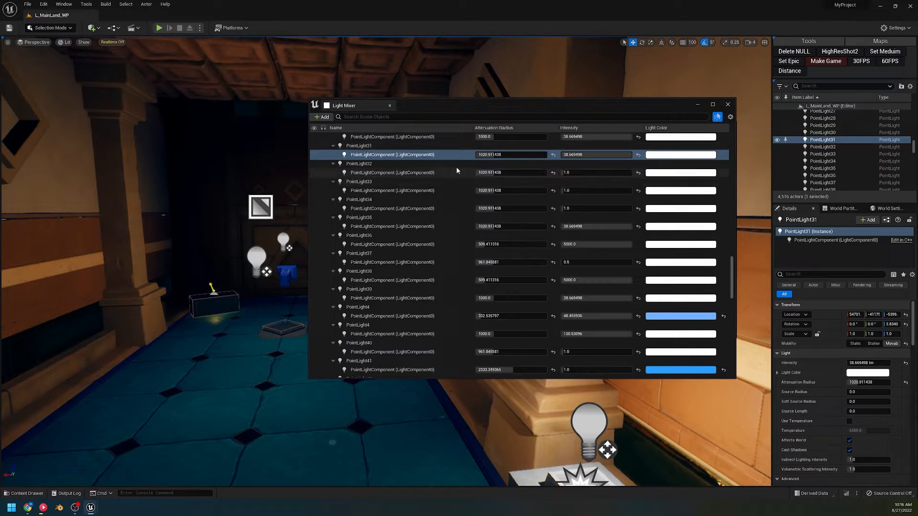
Enlarge the Light Mixer window so more lights are listed, and reposition it over the upper part of the viewport
left_click_drag(531, 110, 490, 79)
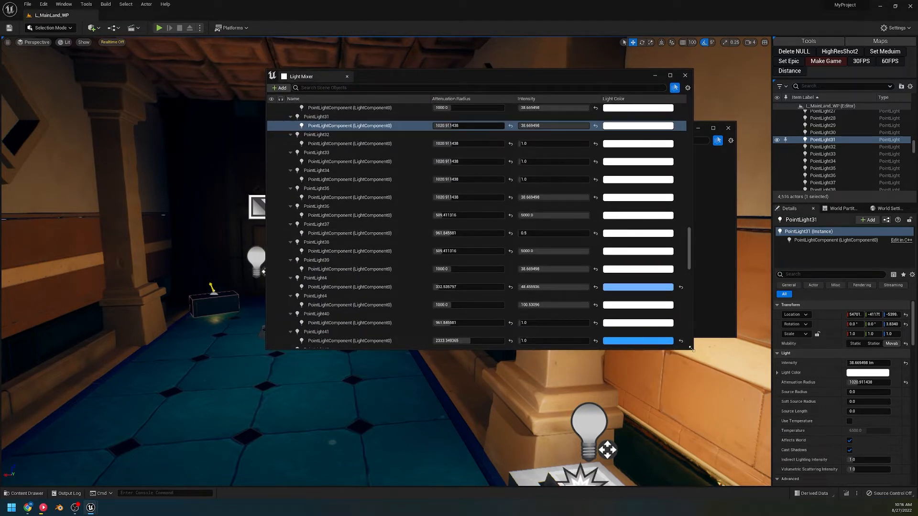
left_click_drag(690, 349, 768, 409)
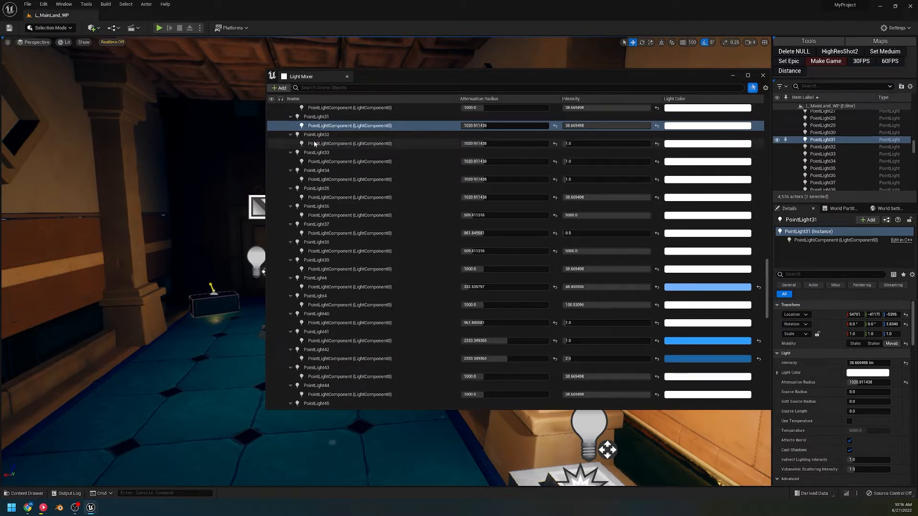
mouse_move(486, 81)
left_mouse_down()
mouse_move(481, 173)
mouse_move(497, 70)
left_mouse_up()
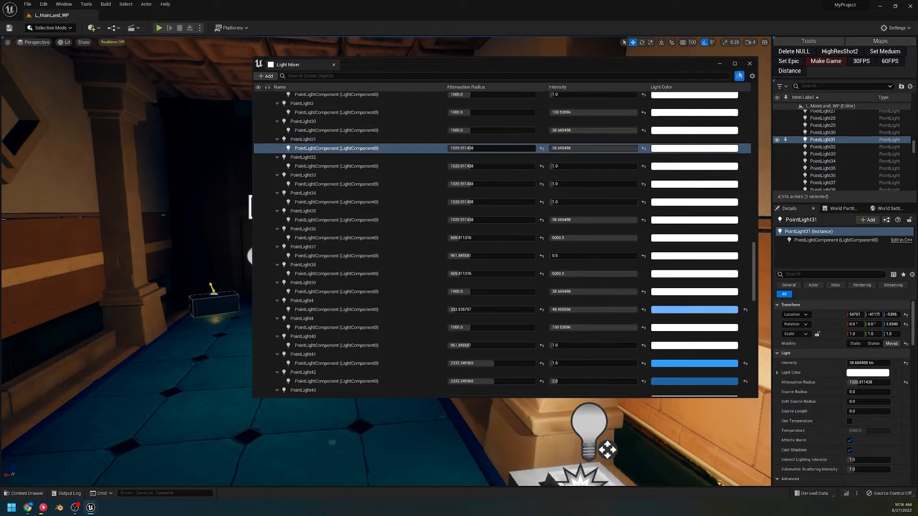
Focus the viewport on PointLight32 from the Light Mixer and raise its intensity to about 4.12
scroll(330, 176, "up", 3)
double_click(303, 225)
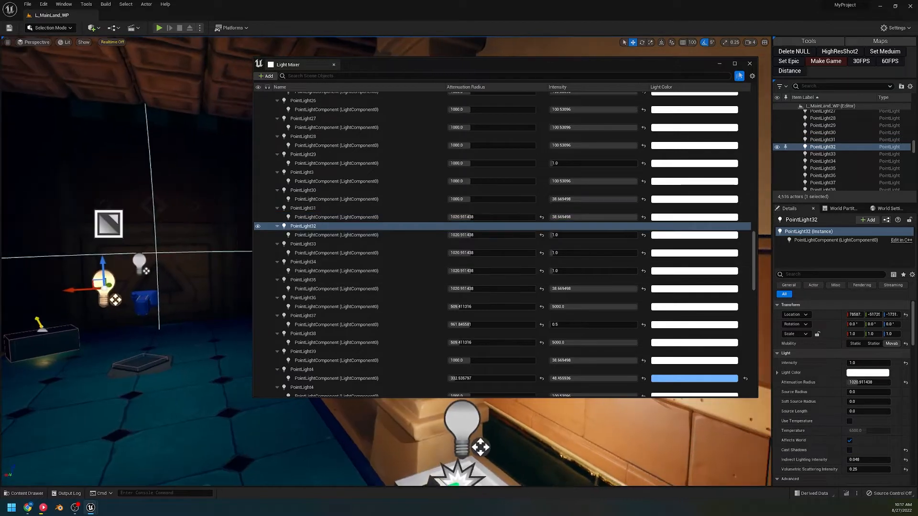
left_click_drag(552, 234, 602, 234)
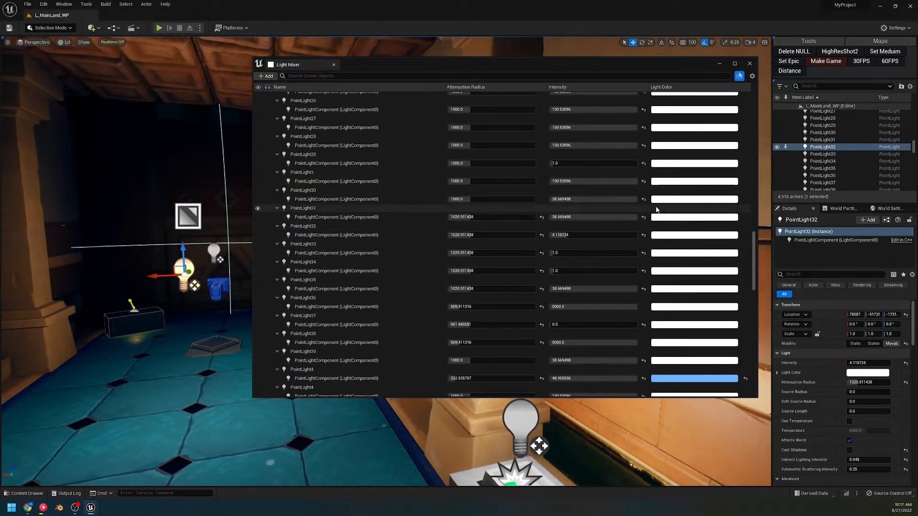
right_click(645, 89)
left_click(617, 89)
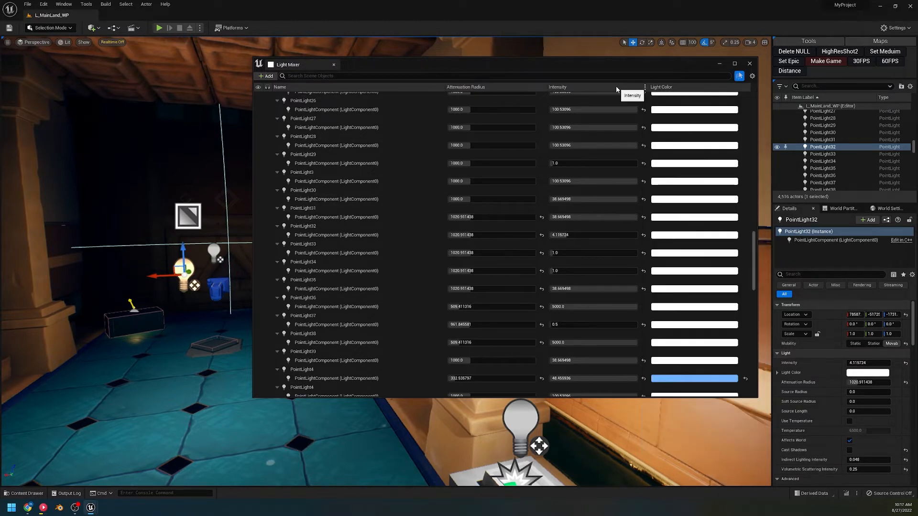
Select the lights from PointLight26 to PointLight36 and try out other light colors on all of them at once
mouse_move(335, 109)
left_mouse_down()
mouse_move(411, 236)
mouse_move(327, 119)
left_mouse_up()
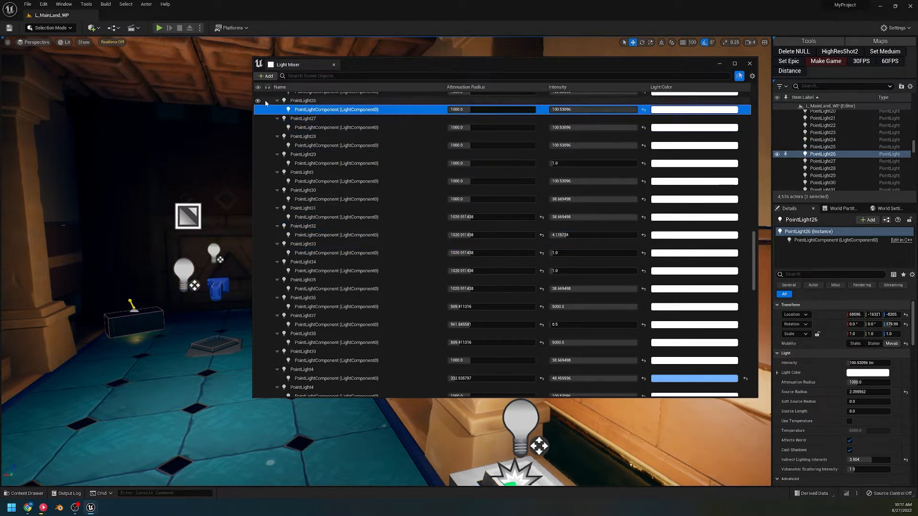
left_click(313, 296, "shift")
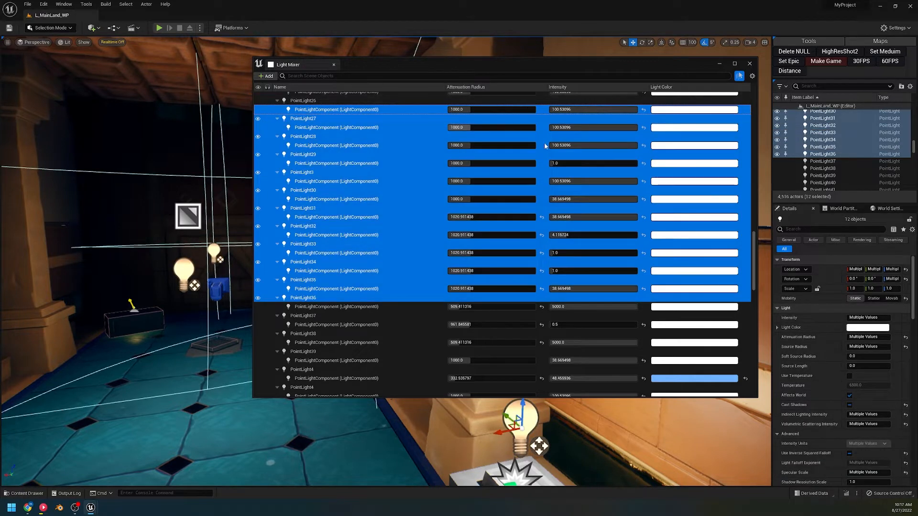
left_click(670, 109)
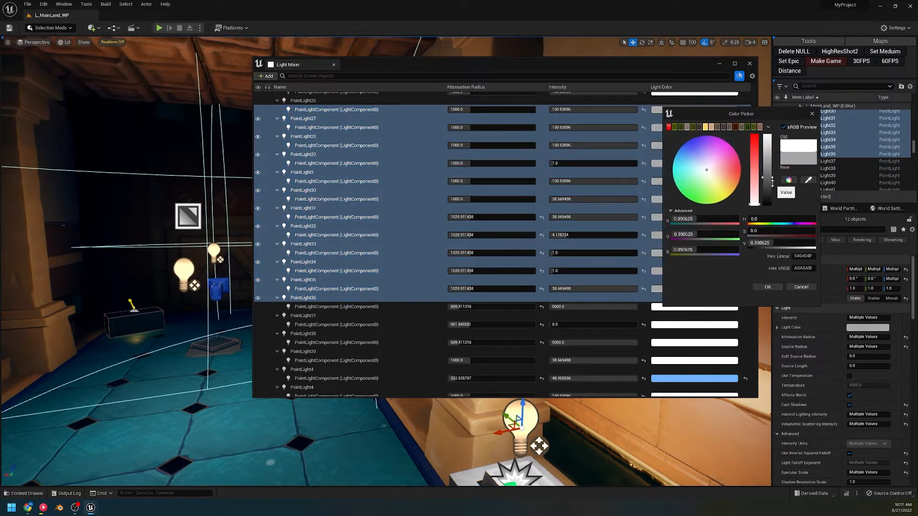
left_click_drag(772, 183, 770, 151)
left_click_drag(731, 164, 741, 174)
left_click_drag(740, 113, 565, 99)
left_click(624, 273)
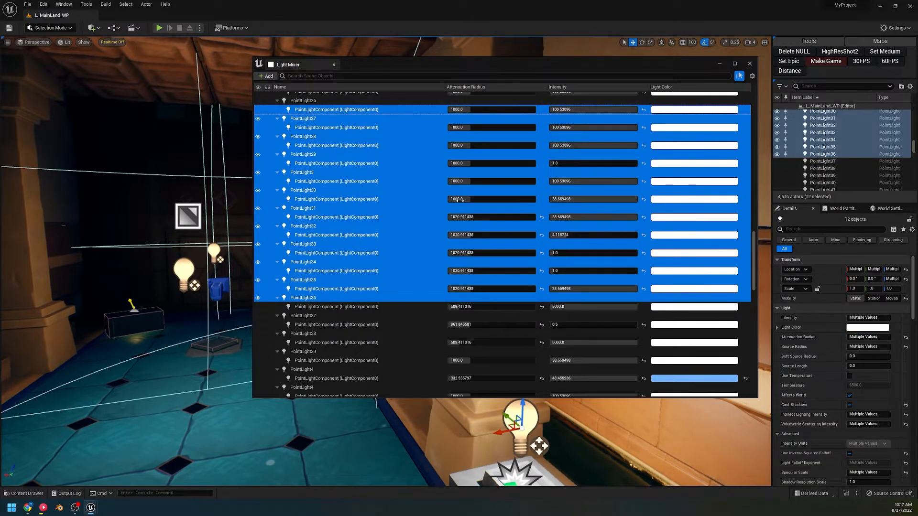
Move the Object Mixer window up beneath the menu area and bring the Light Mixer window back in front of it
left_click(645, 87)
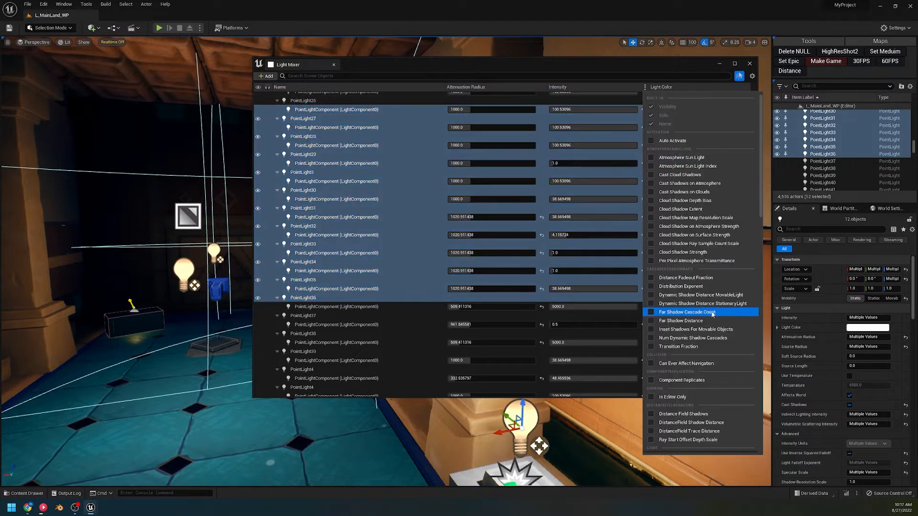
left_click_drag(492, 70, 569, 263)
left_click_drag(549, 127, 553, 62)
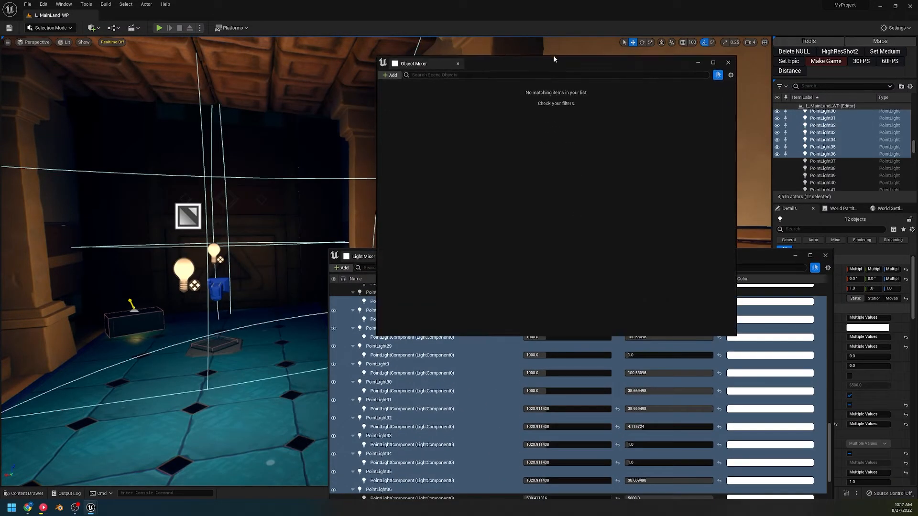
left_click_drag(760, 258, 695, 70)
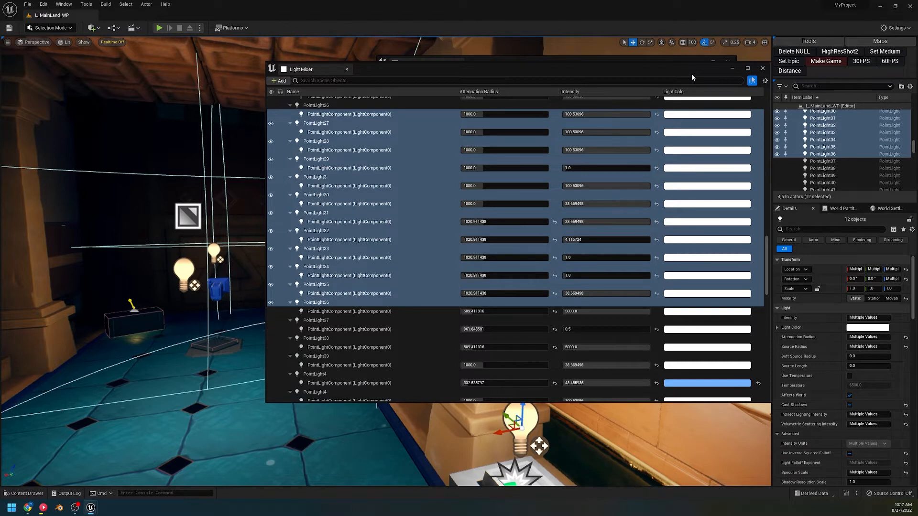
Add a Distance Field Shadows column to the Light Mixer and look over the setting for the listed point lights
left_click(557, 92)
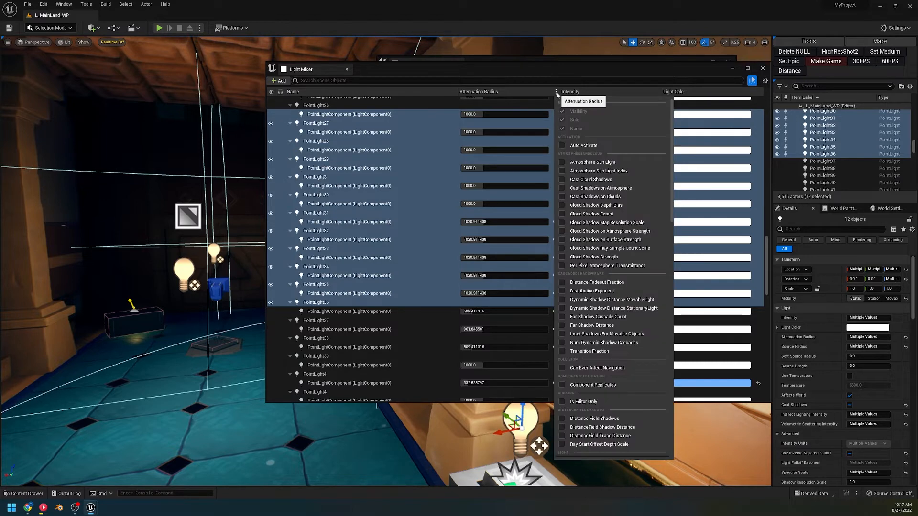
scroll(583, 335, "down", 5)
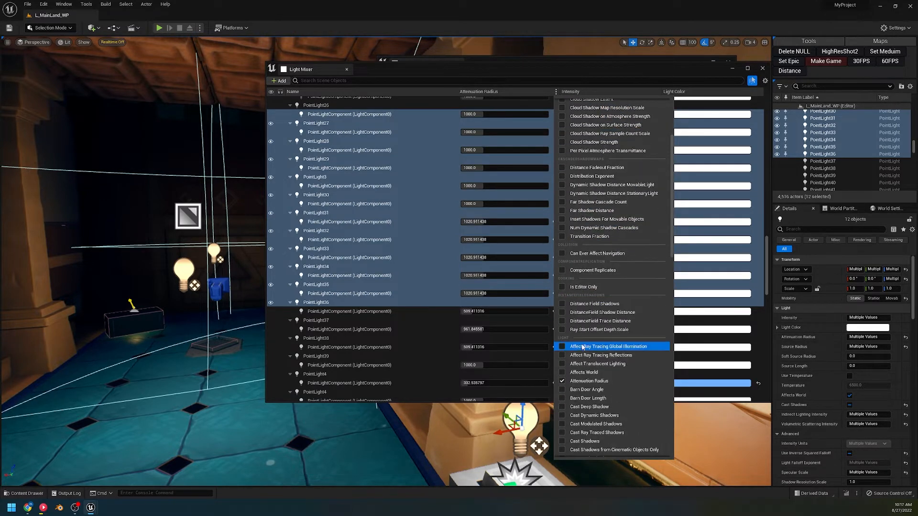
left_click(593, 303)
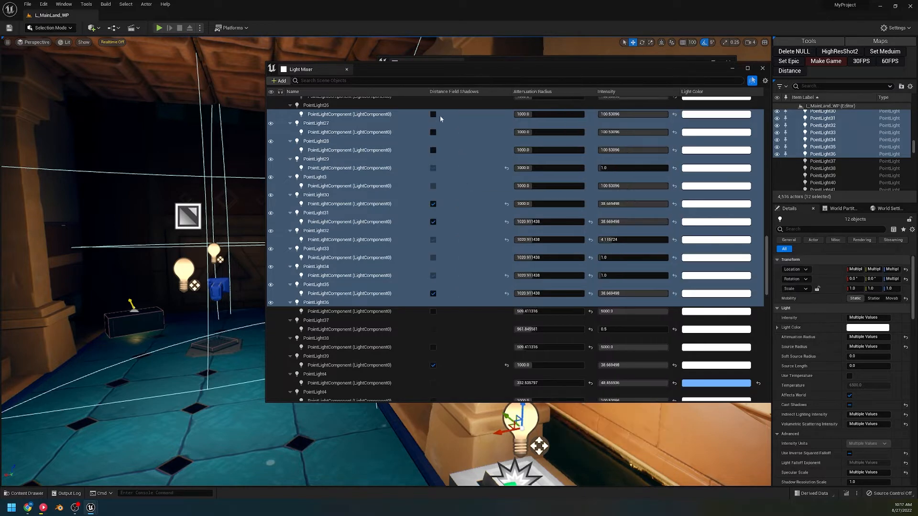
scroll(441, 124, "up", 5)
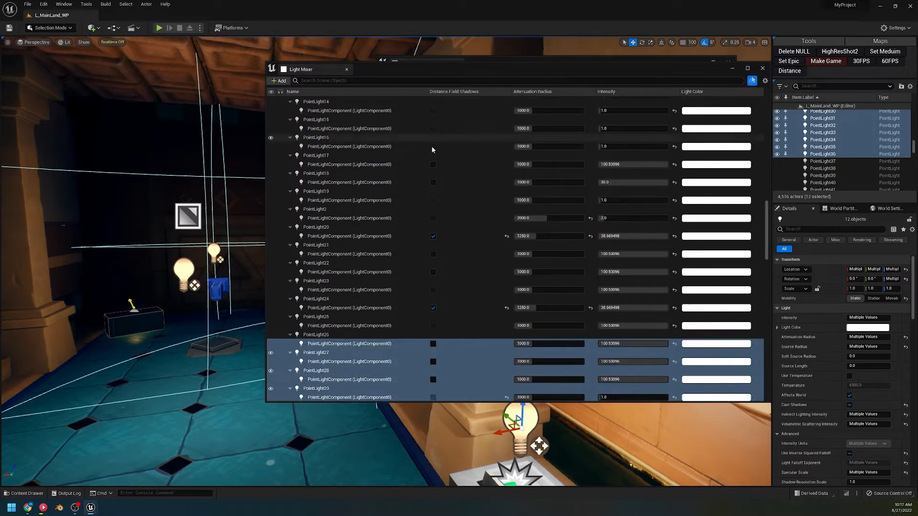
Add a Mobility column to the Light Mixer, review the lights' mobility settings, and shift the window clear of the Outliner
scroll(432, 149, "down", 3)
left_click(508, 92)
scroll(589, 286, "down", 5)
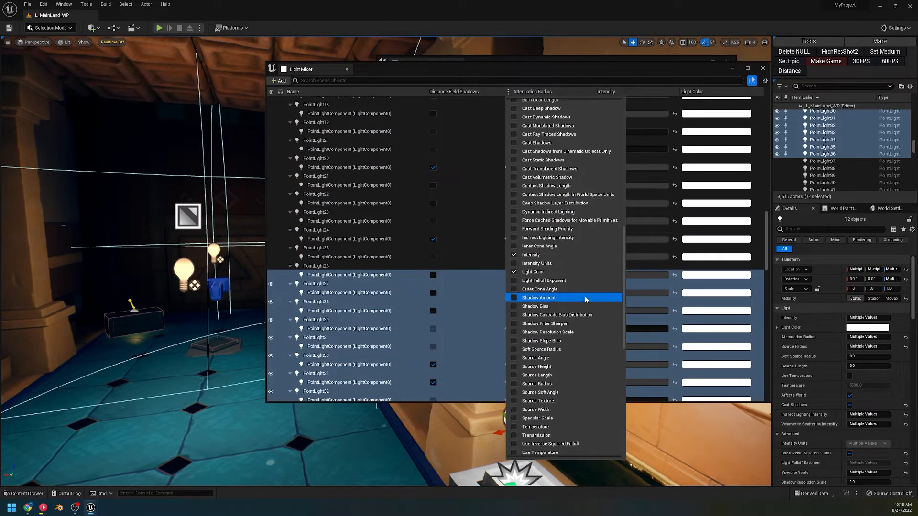
scroll(582, 289, "down", 5)
scroll(540, 167, "down", 5)
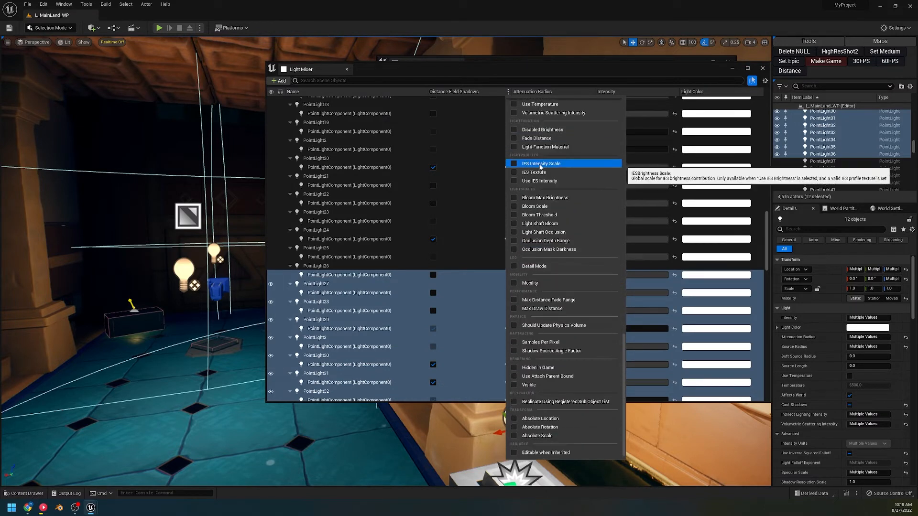
left_click(512, 282)
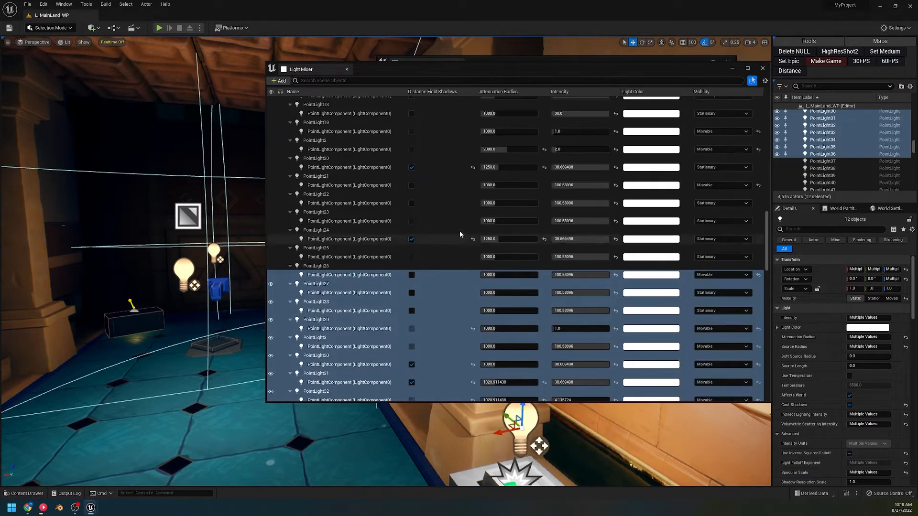
scroll(418, 143, "up", 2)
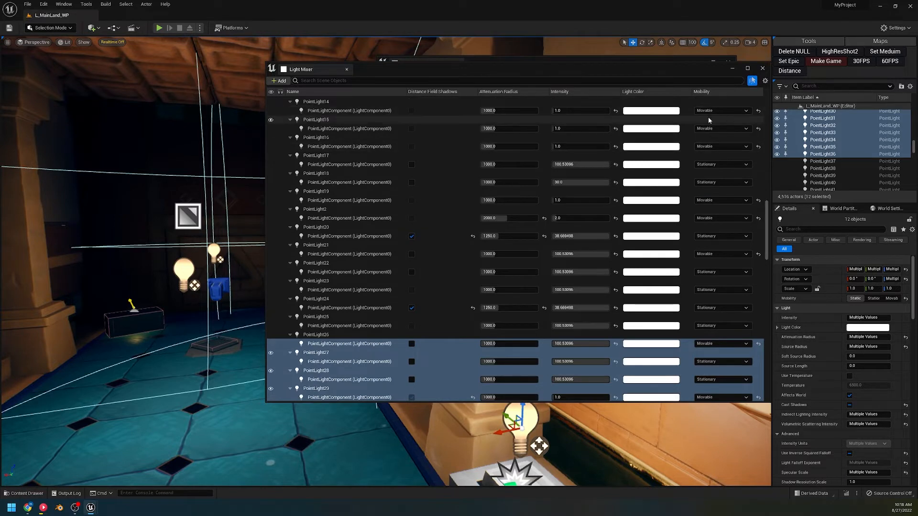
scroll(708, 116, "down", 10)
left_click_drag(571, 71, 534, 64)
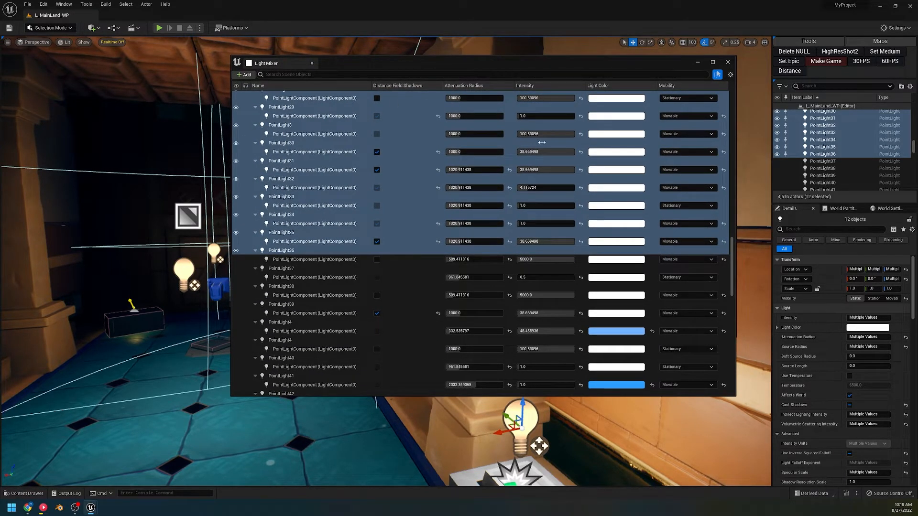
scroll(699, 203, "up", 1)
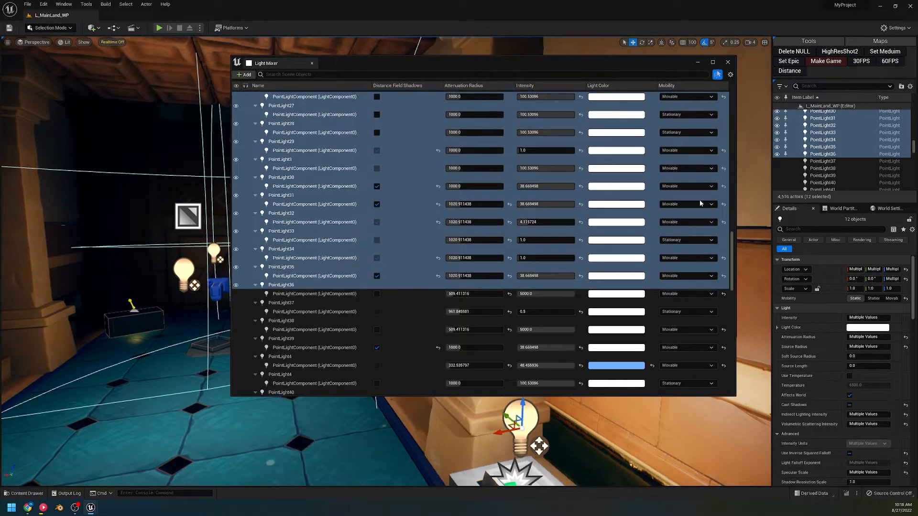
Select PointLight34 through PointLight40 in the Outliner and examine their shared properties in the details
left_click(803, 140)
left_click(822, 168, "shift")
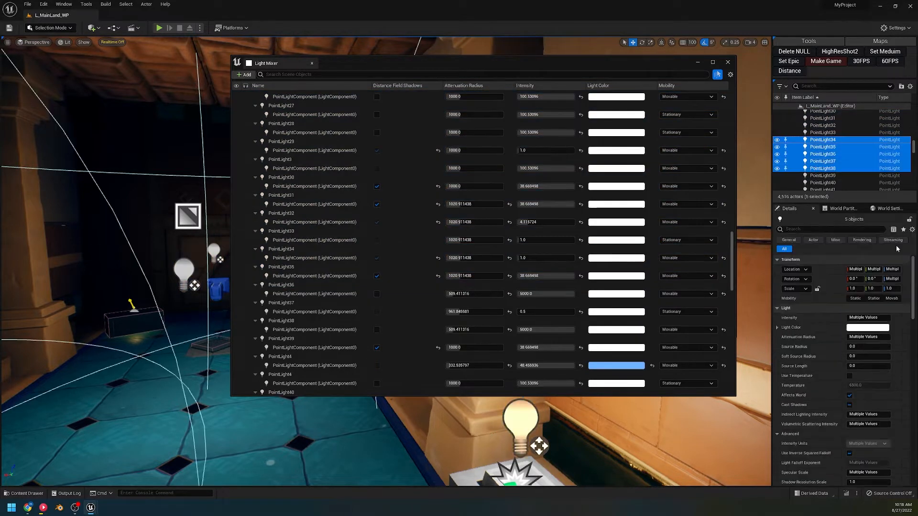
left_click(828, 183, "shift")
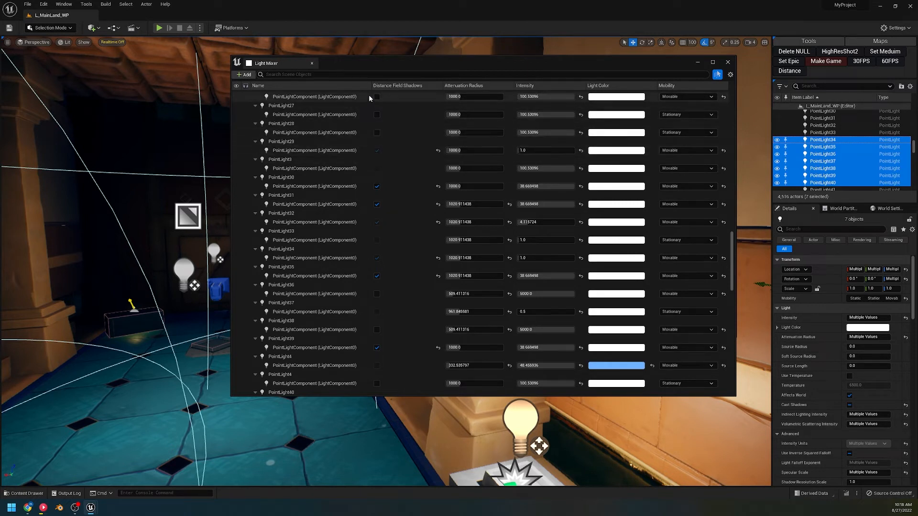
scroll(841, 335, "down", 3)
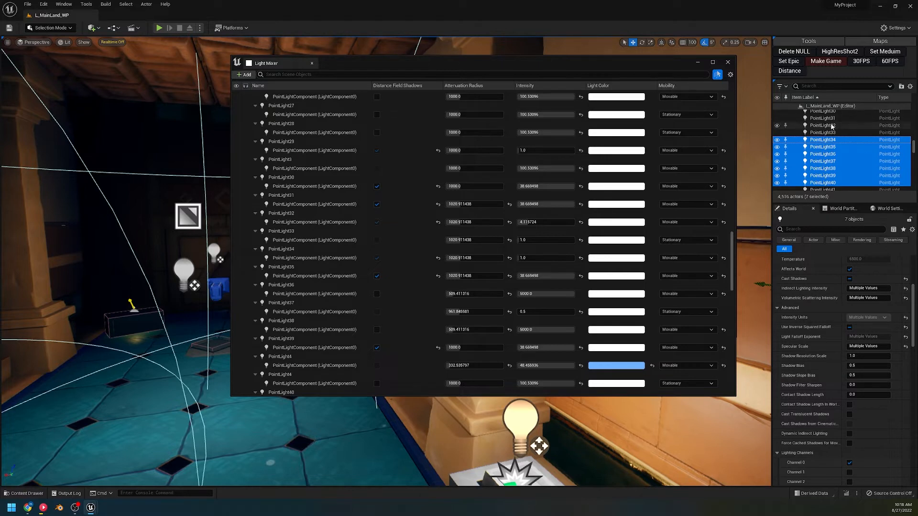
scroll(803, 138, "up", 3)
left_click_drag(735, 250, 723, 97)
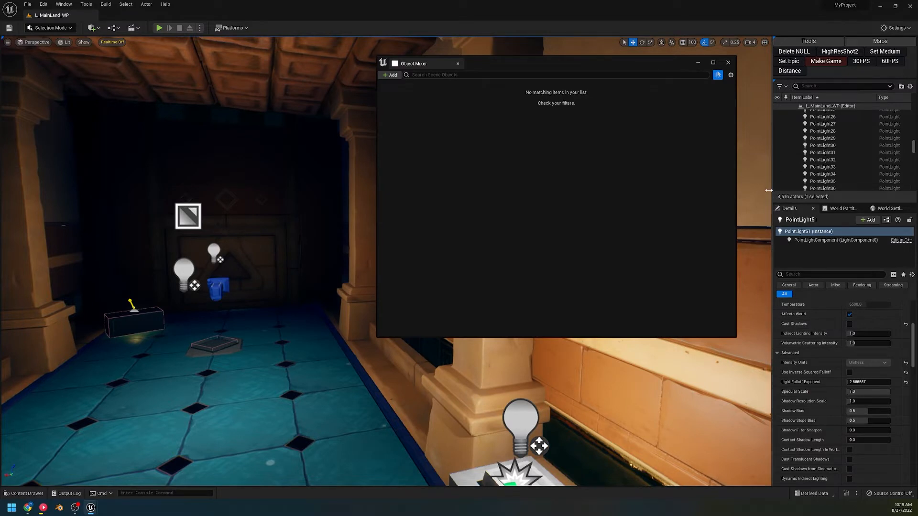
Widen the Outliner and make it taller, moving the Object Mixer window away from it
left_click_drag(769, 191, 723, 199)
left_click_drag(630, 67, 472, 63)
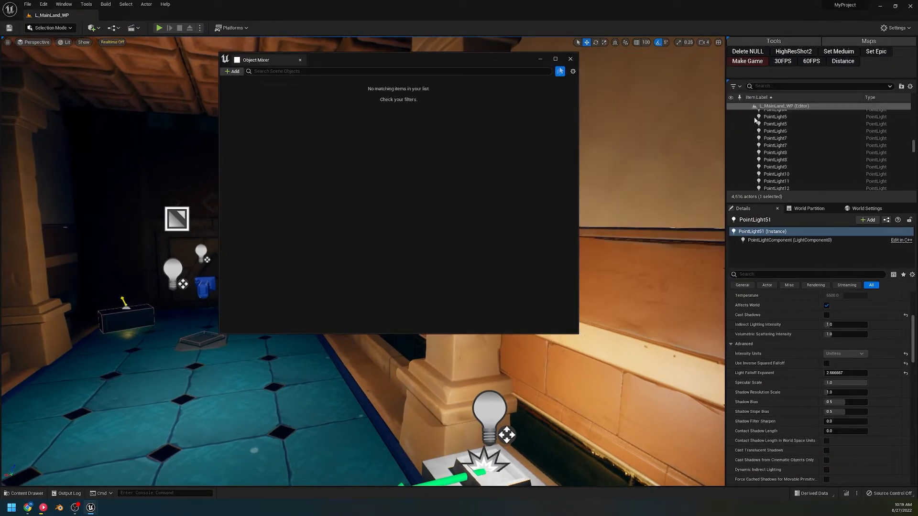
scroll(784, 139, "up", 10)
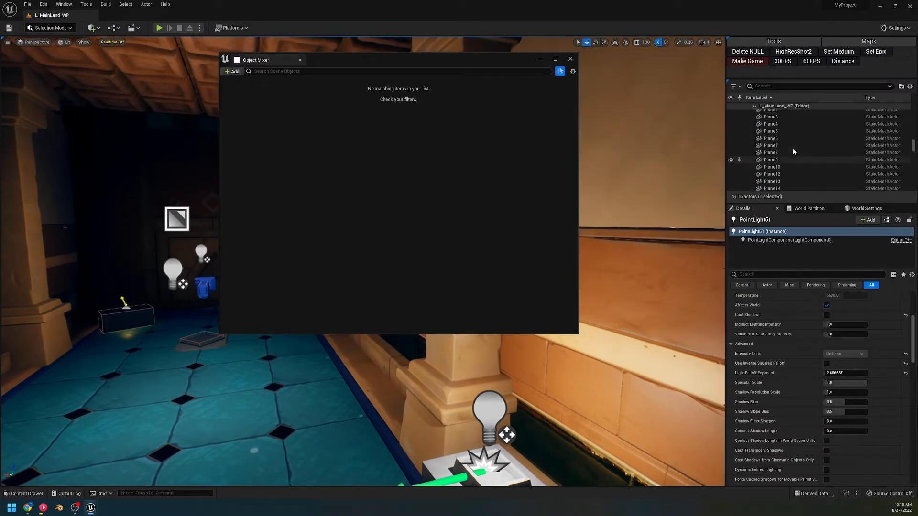
scroll(788, 160, "up", 5)
left_click_drag(789, 203, 789, 314)
Examine the Outliner's actor list from the start of the level down through the spline actors and streaming proxies under Landscape5
scroll(778, 141, "up", 3)
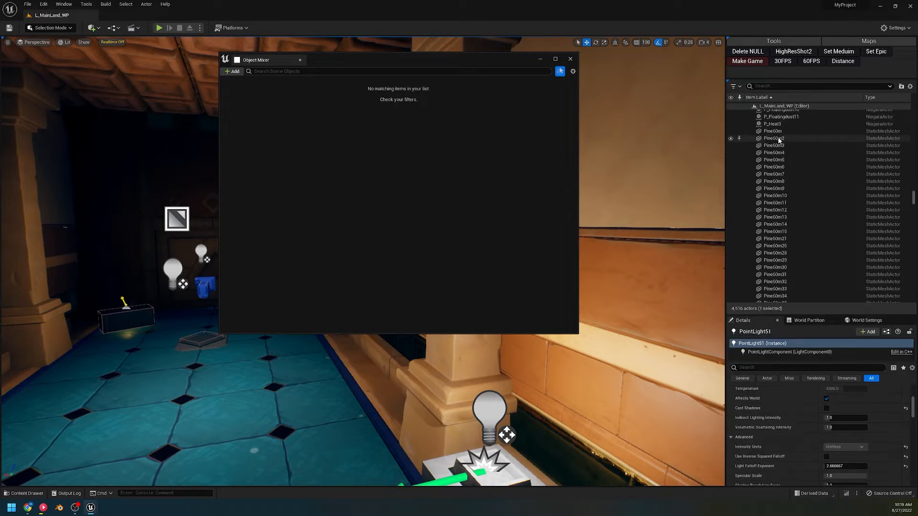
scroll(780, 141, "up", 8)
left_click_drag(910, 193, 905, 108)
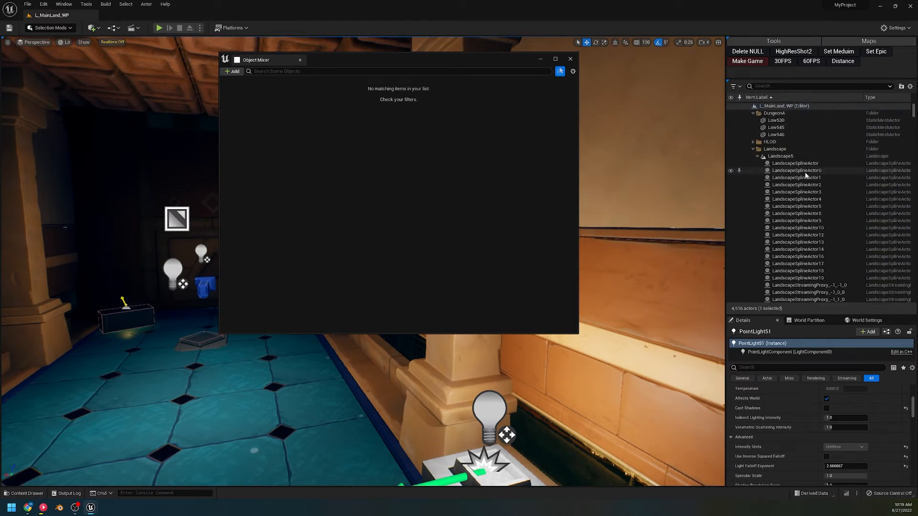
scroll(803, 174, "down", 5)
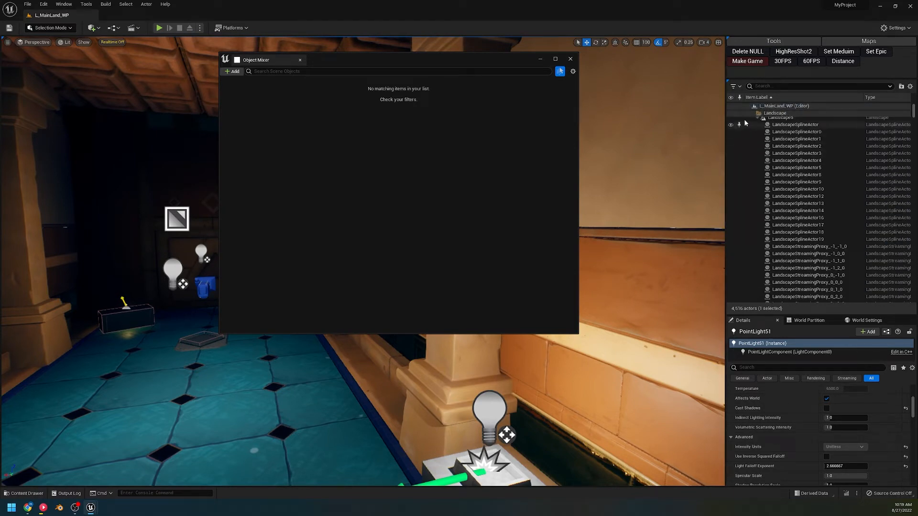
scroll(744, 133, "up", 2)
scroll(745, 132, "down", 2)
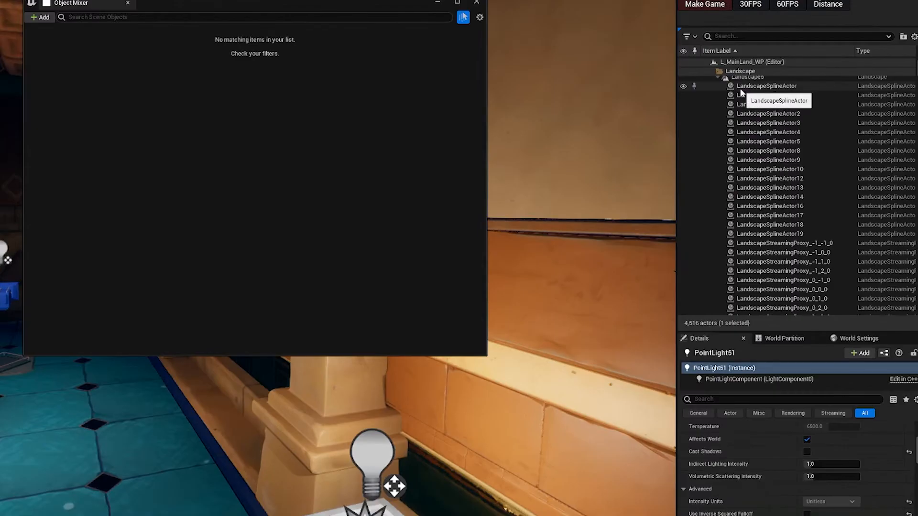
scroll(775, 130, "down", 1)
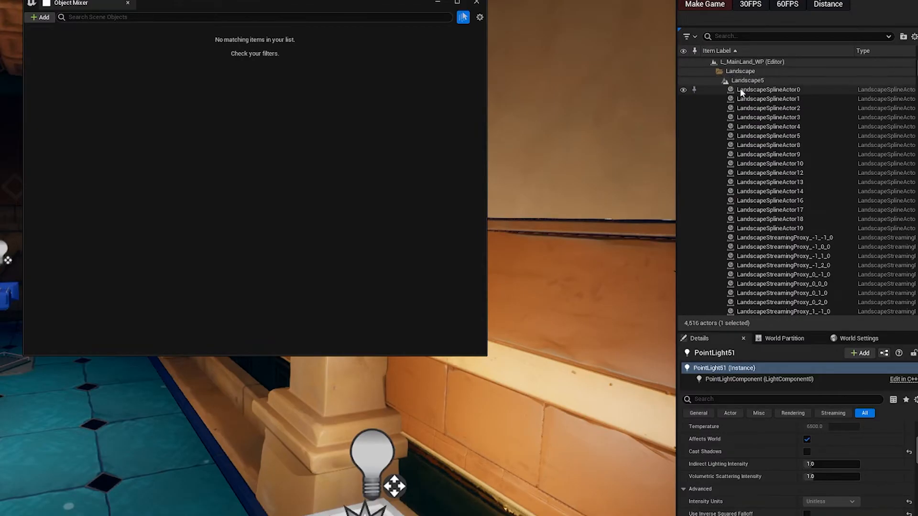
scroll(765, 124, "down", 5)
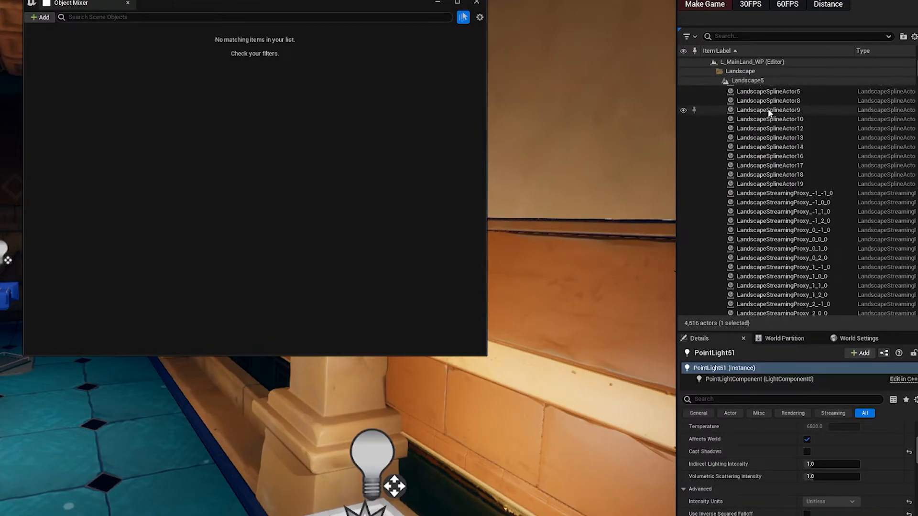
Open the Content Drawer and shorten the Object Mixer window so that it sits above the drawer
scroll(764, 160, "down", 2)
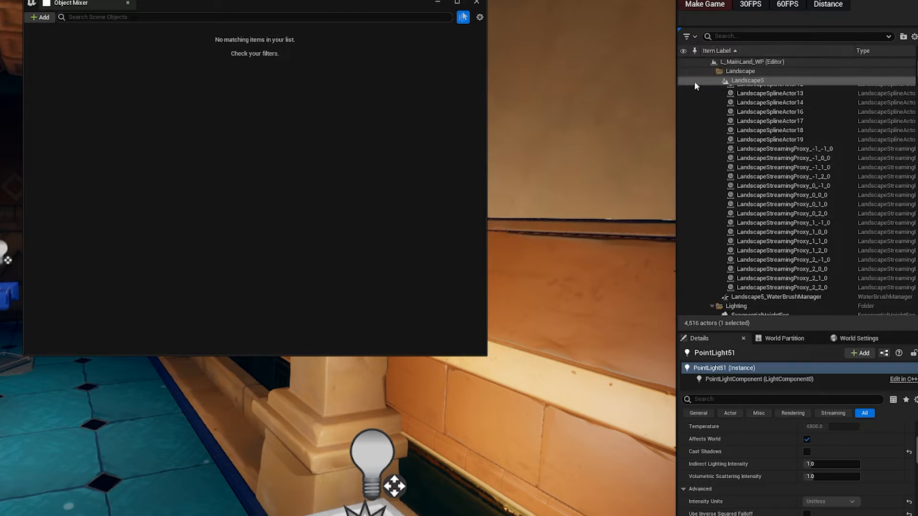
left_click_drag(256, 2, 249, 0)
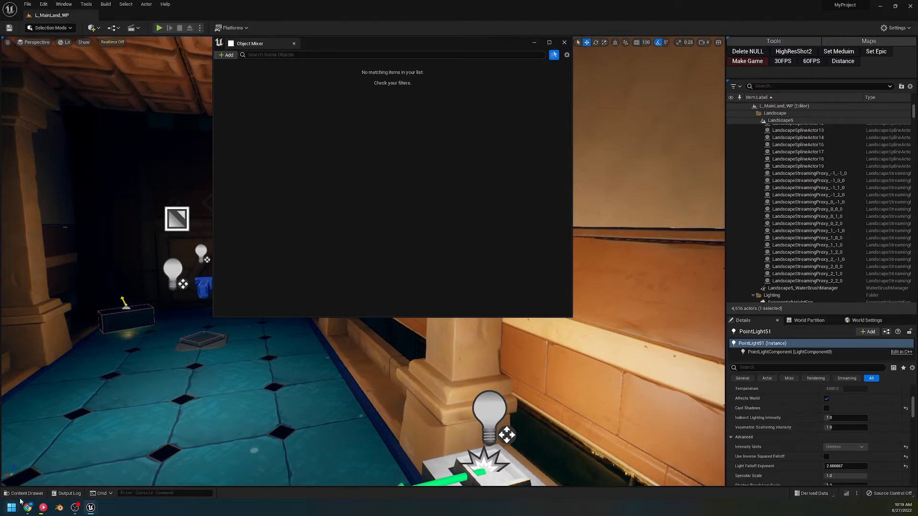
left_click(22, 494)
left_click_drag(463, 318, 451, 153)
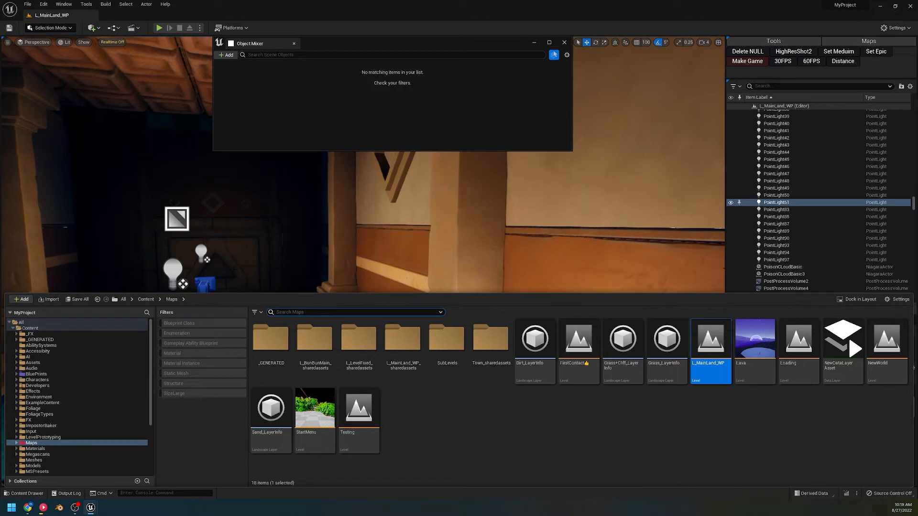
Examine the asset filter categories offered in the Content Drawer, including Other Filters
right_click(220, 420)
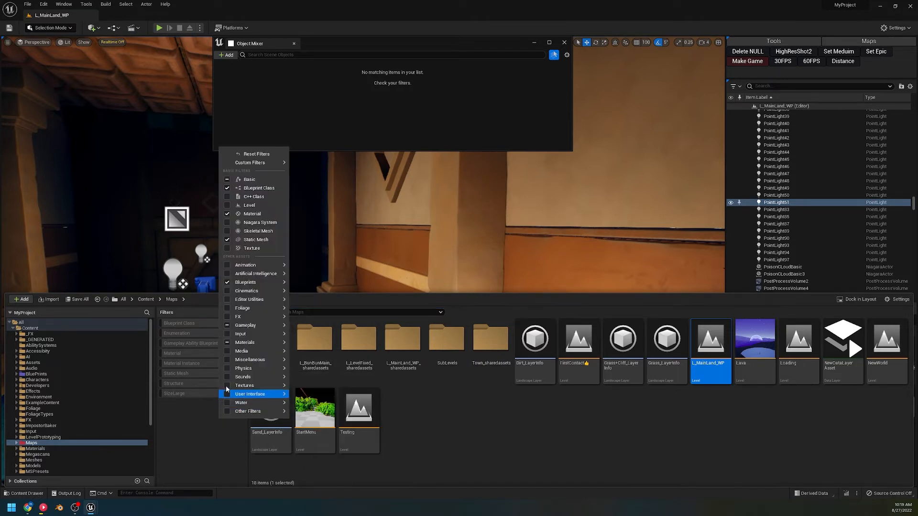
left_click(189, 444)
right_click(177, 427)
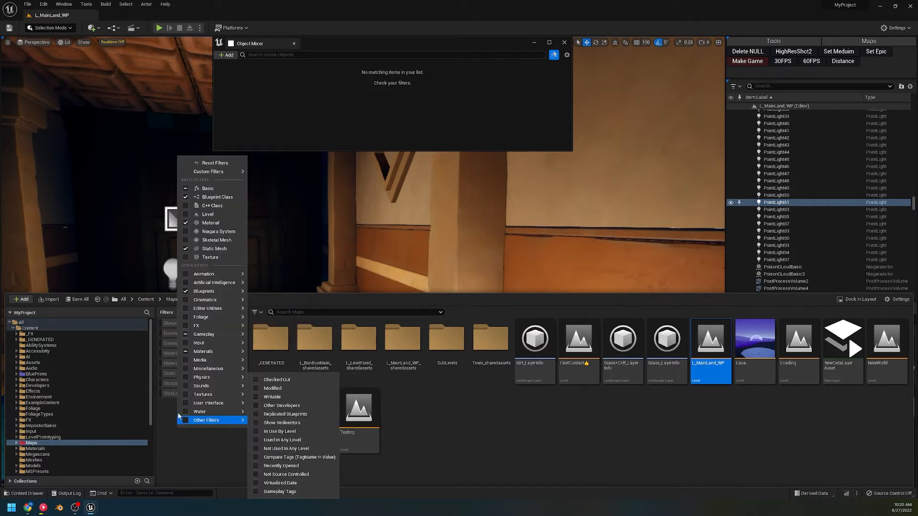
left_click(211, 433)
Try the horizontal filter display in the Content Drawer and return it to vertical
left_click(897, 299)
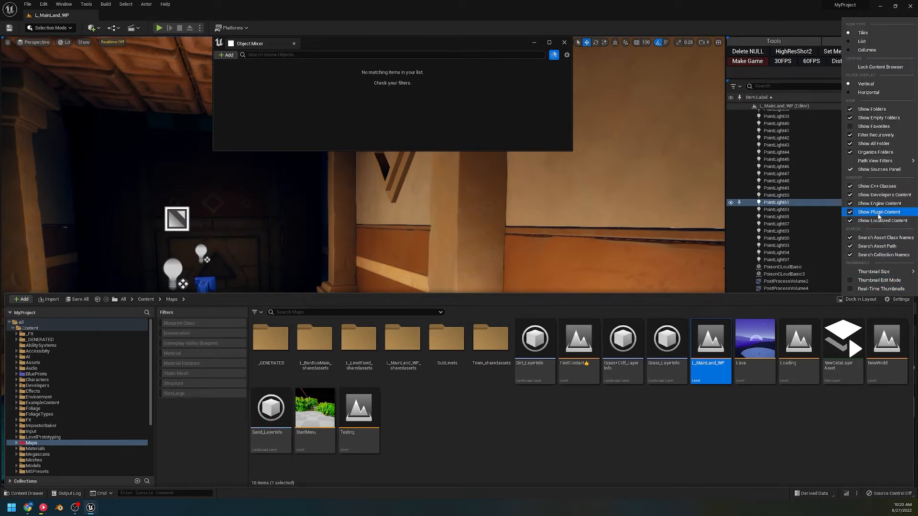
left_click(869, 92)
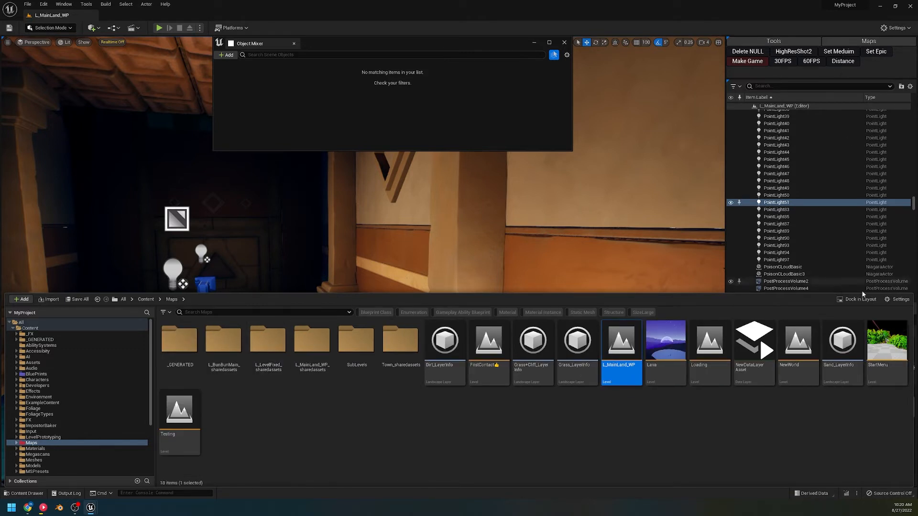
left_click(898, 300)
left_click(865, 84)
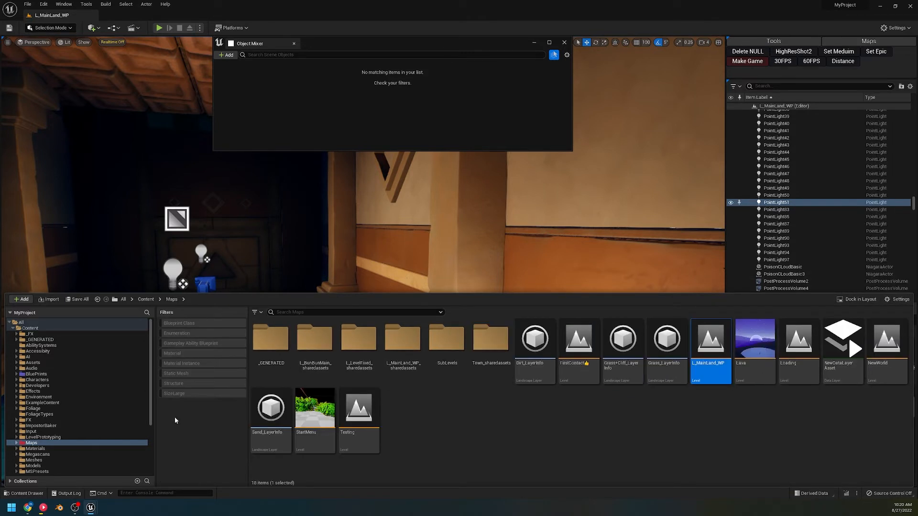
Show the Content folder and open the SizeLarge custom filter to examine its label, color and filter string
right_click(192, 396)
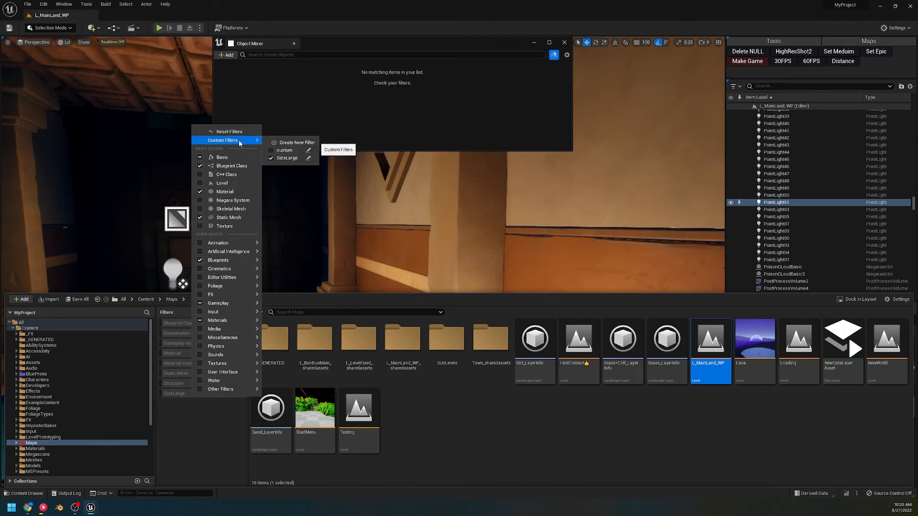
left_click(294, 145)
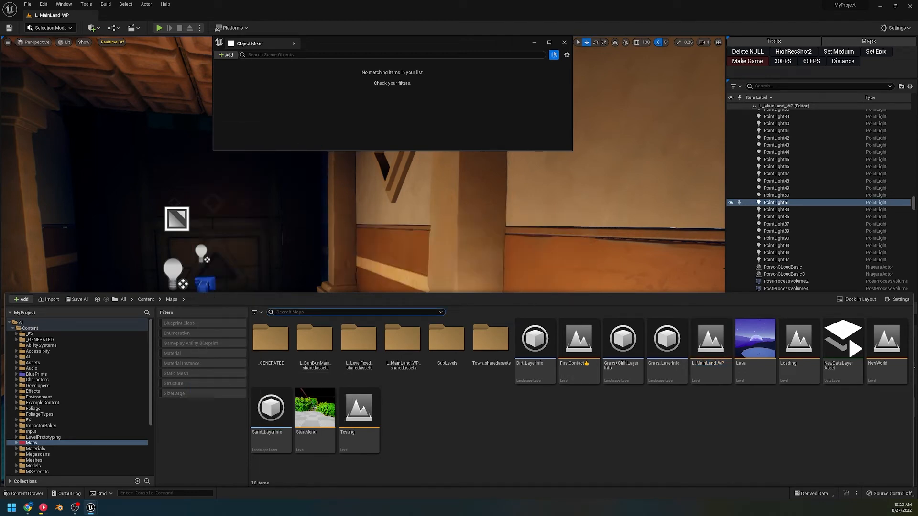
left_click(31, 329)
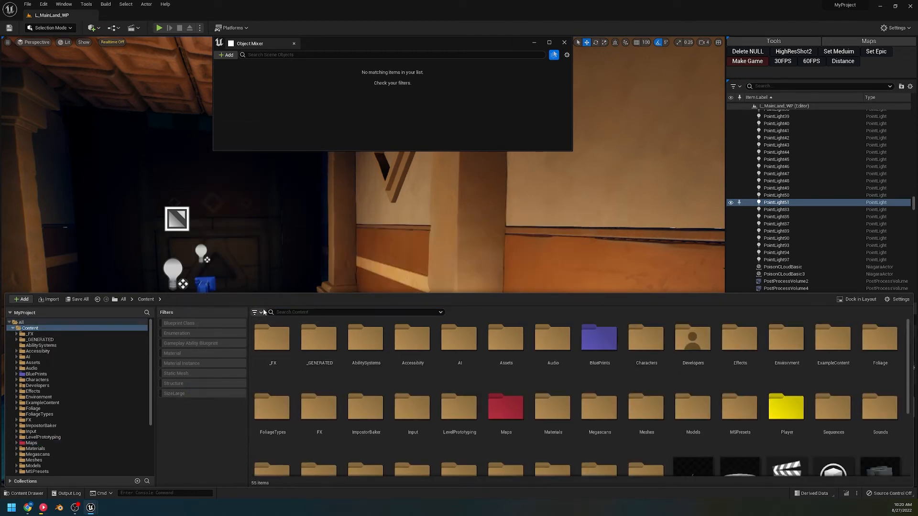
left_click(261, 312)
mouse_move(294, 52)
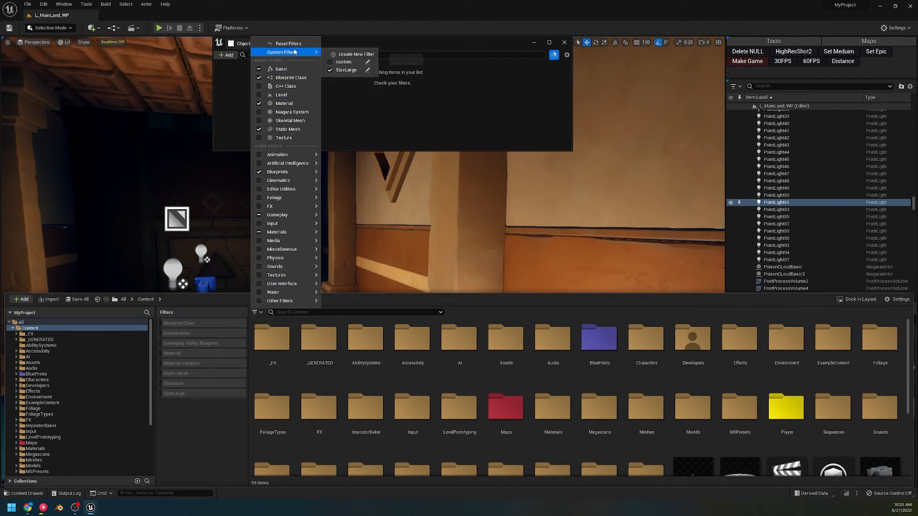
left_click(369, 70)
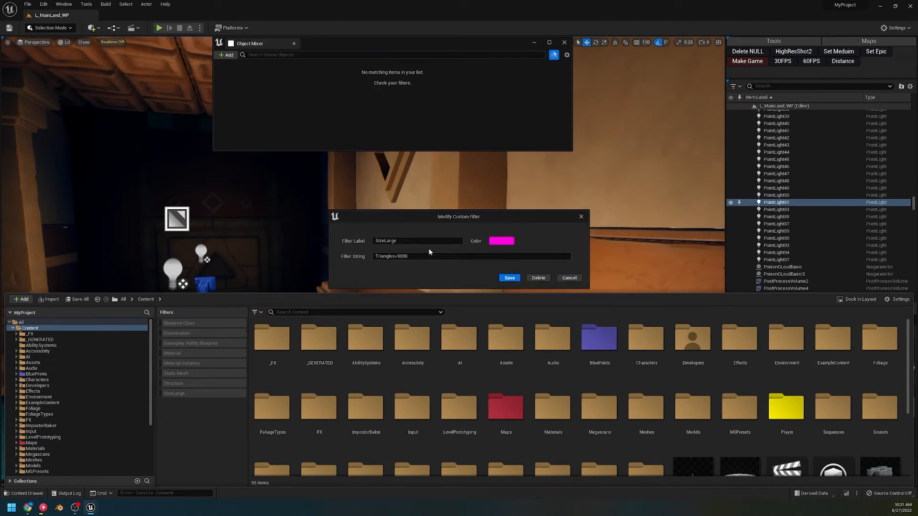
left_click_drag(409, 217, 342, 228)
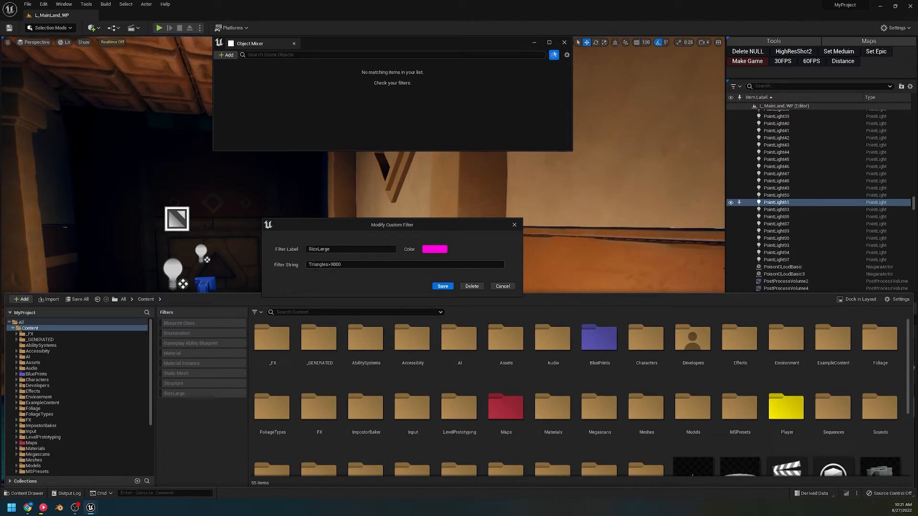
left_click_drag(316, 264, 341, 265)
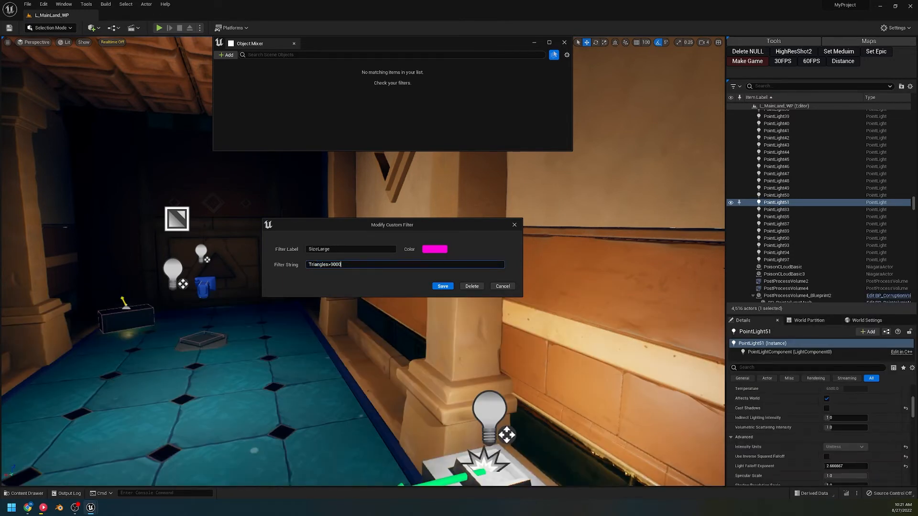
Review the custom filters in the Content Drawer again and recheck the SizeLarge filter's string, closing its dialog
left_click(10, 495)
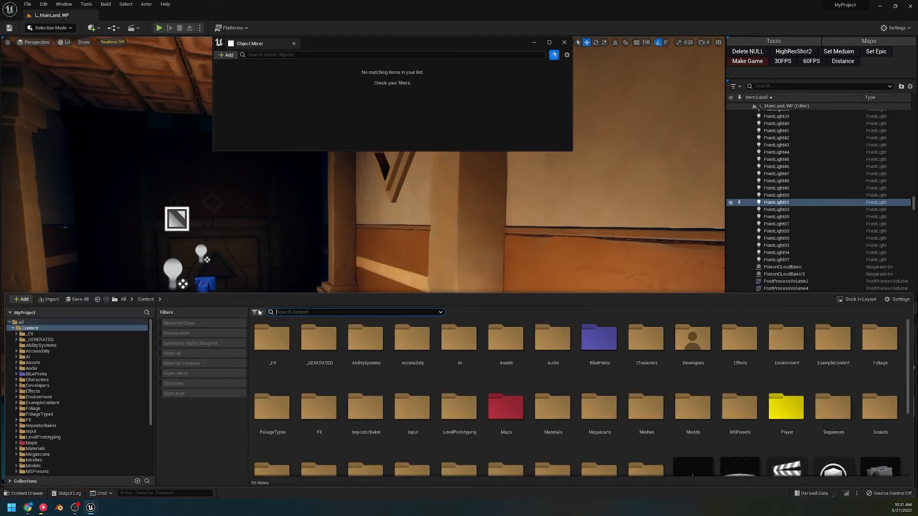
left_click(256, 313)
mouse_move(286, 52)
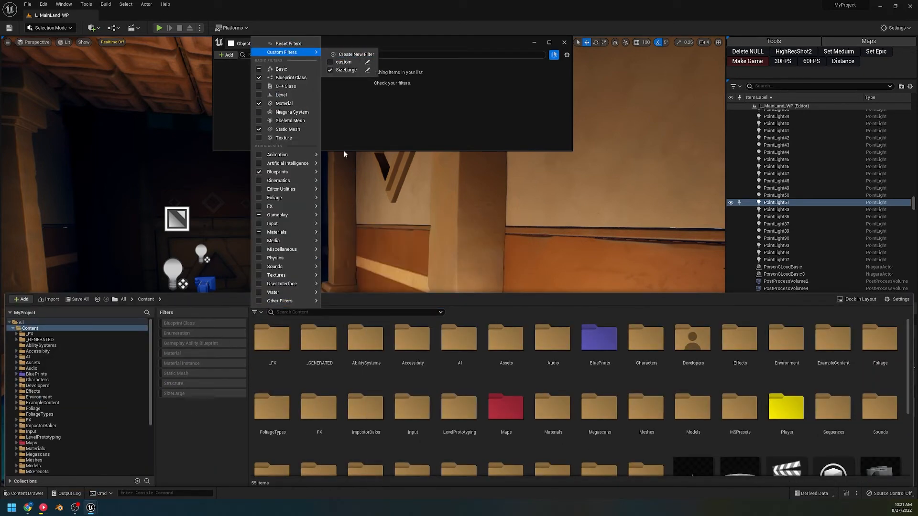
left_click(180, 392)
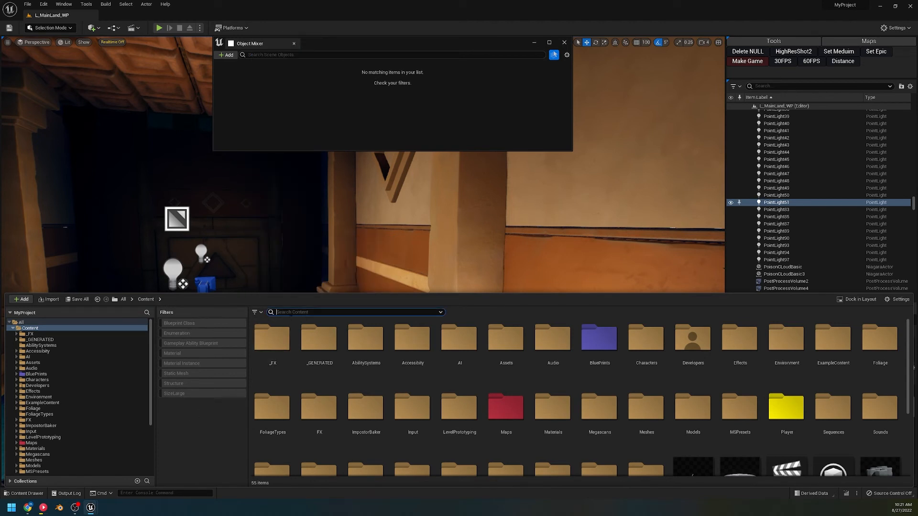
left_click(257, 312)
mouse_move(292, 56)
left_click(359, 67)
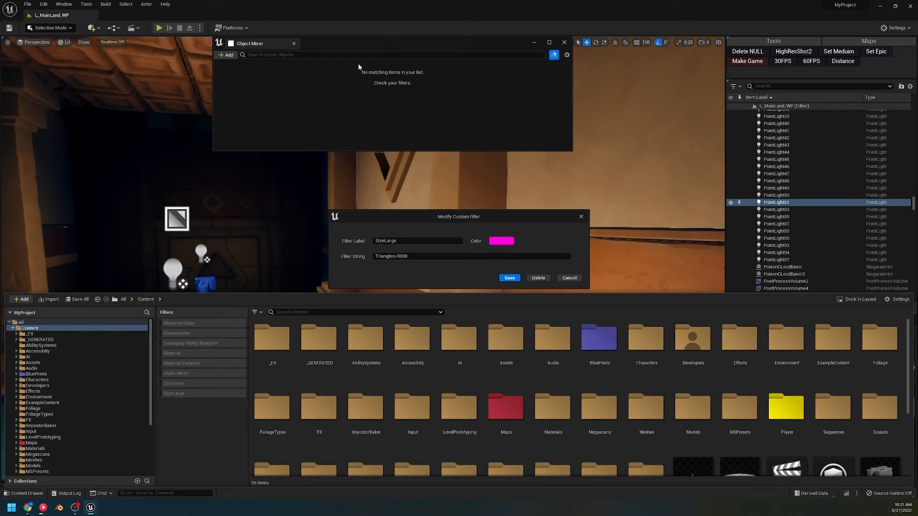
left_click(474, 256)
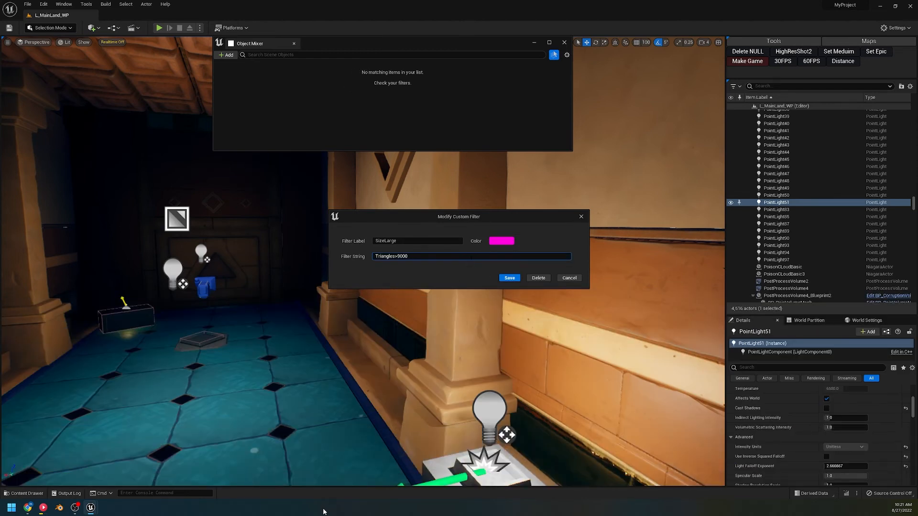
key("Return")
Clear the Object Mixer window and the Content Drawer away from the viewport
left_click(24, 493)
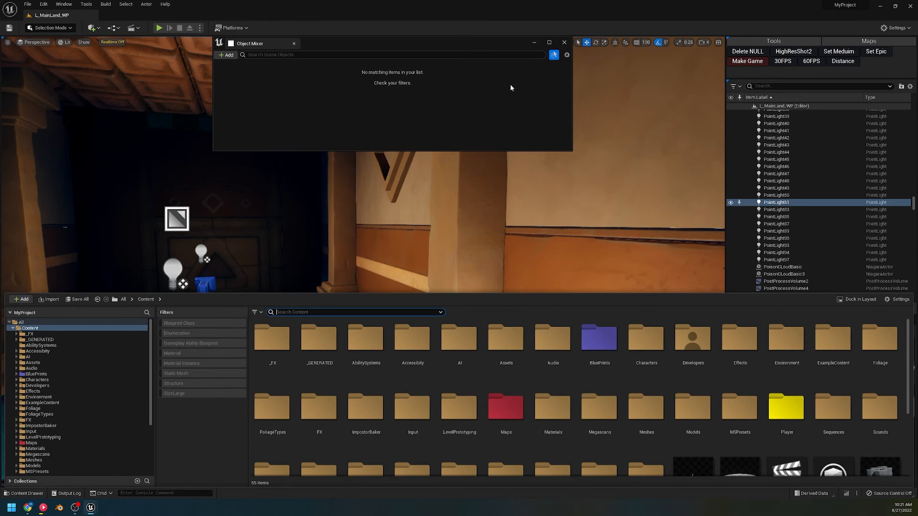
left_click(542, 34)
left_click(172, 3)
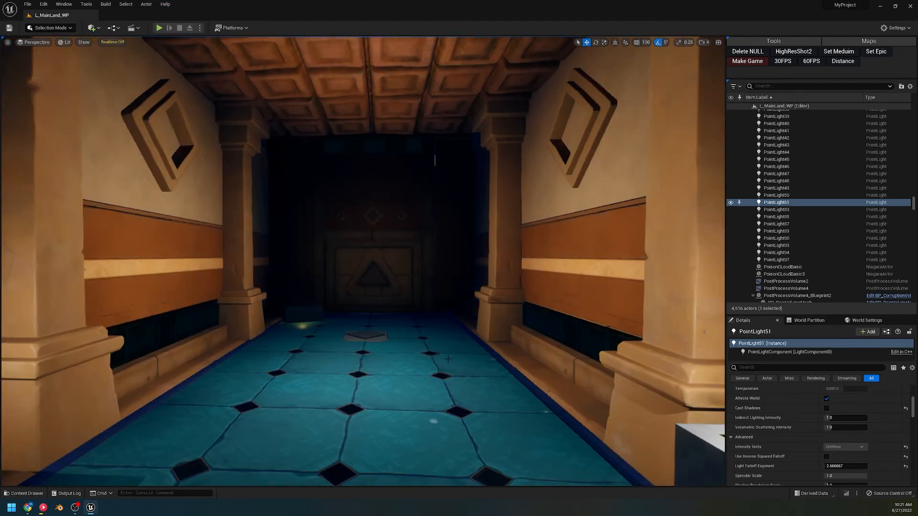
Aim the viewport down the tiled corridor and make the Details area taller by shrinking the Outliner
right_click_drag(446, 359, 443, 397)
key("e")
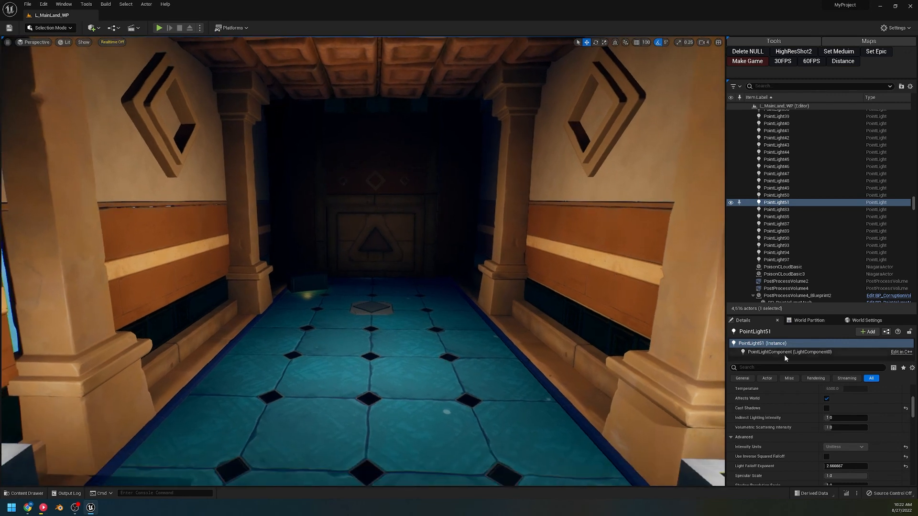
left_click_drag(788, 313, 781, 255)
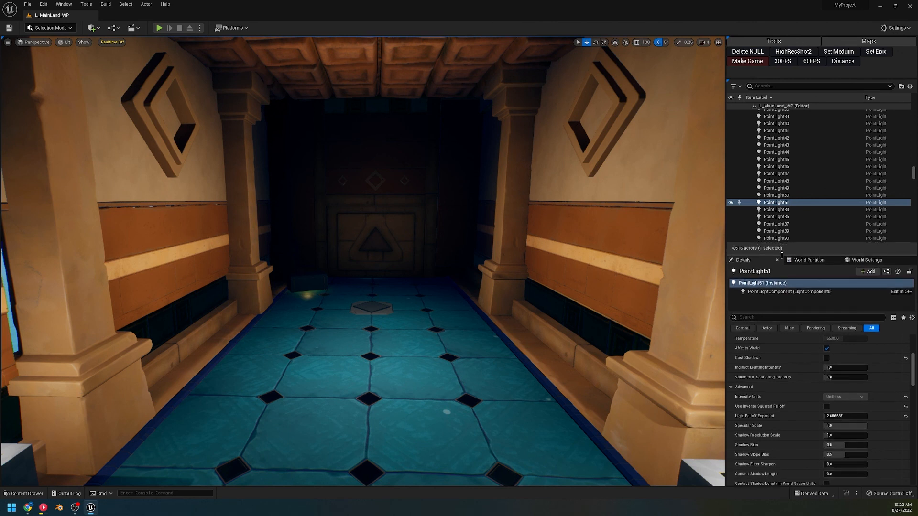